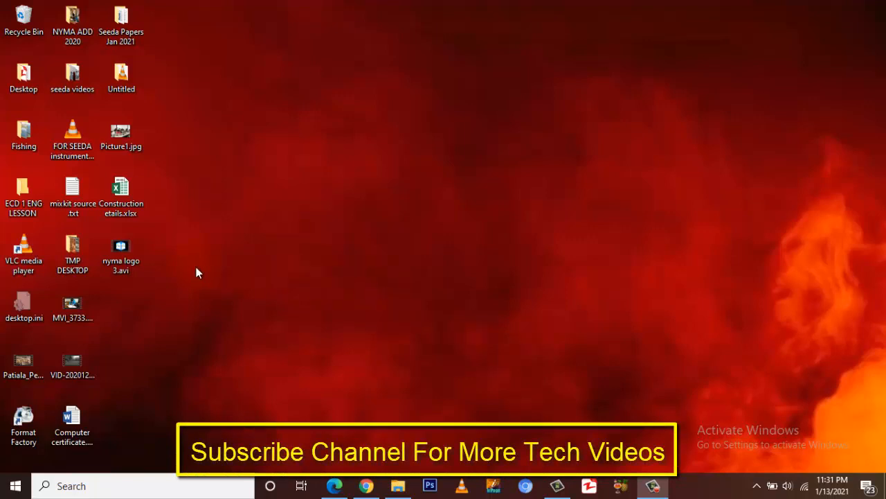
- Switch to Camtasia Studio and import MVI_3733.mp4 and nyma logo 3.avi from the desktop into the project
left_click(558, 486)
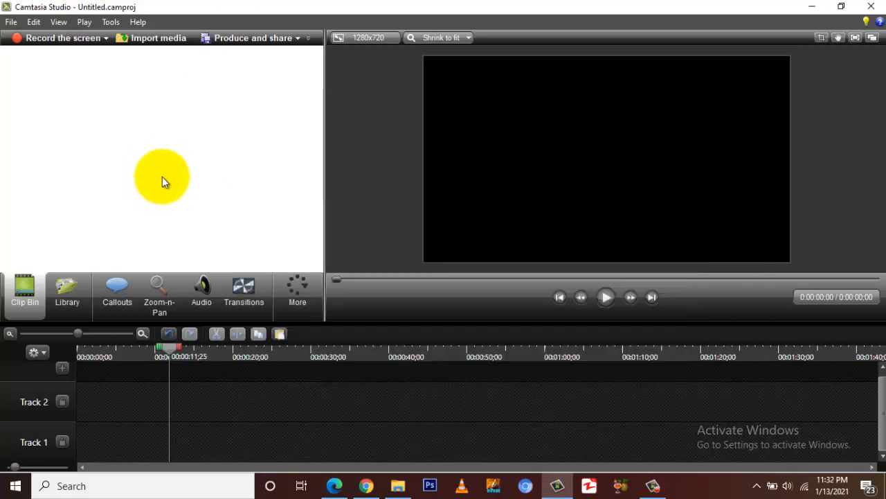
left_click(154, 42)
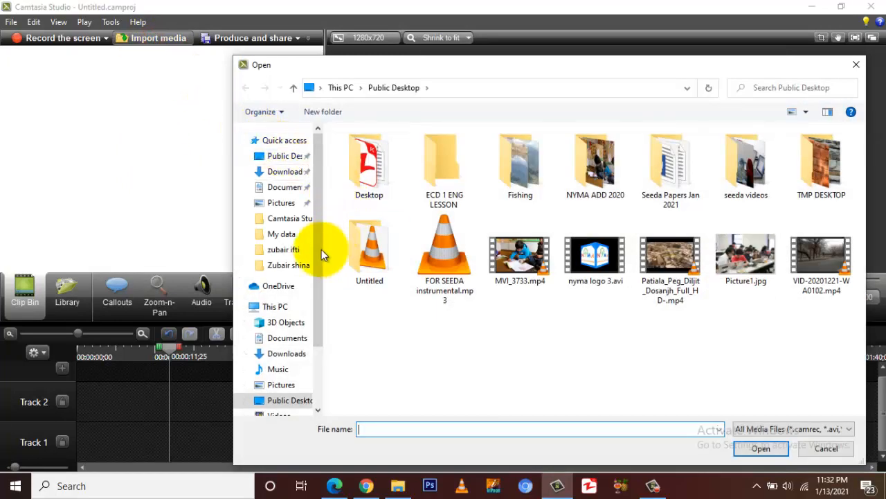
left_click(519, 304)
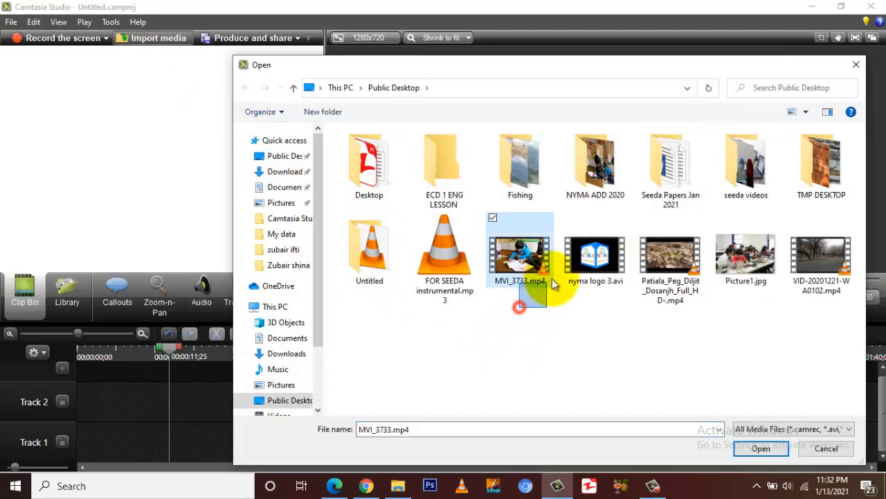
left_click_drag(554, 284, 590, 257)
left_click(573, 253)
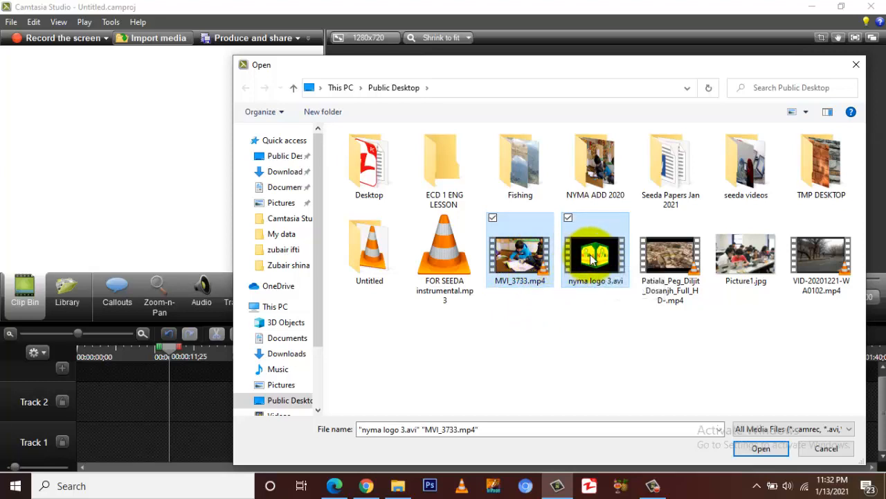
left_click(736, 447)
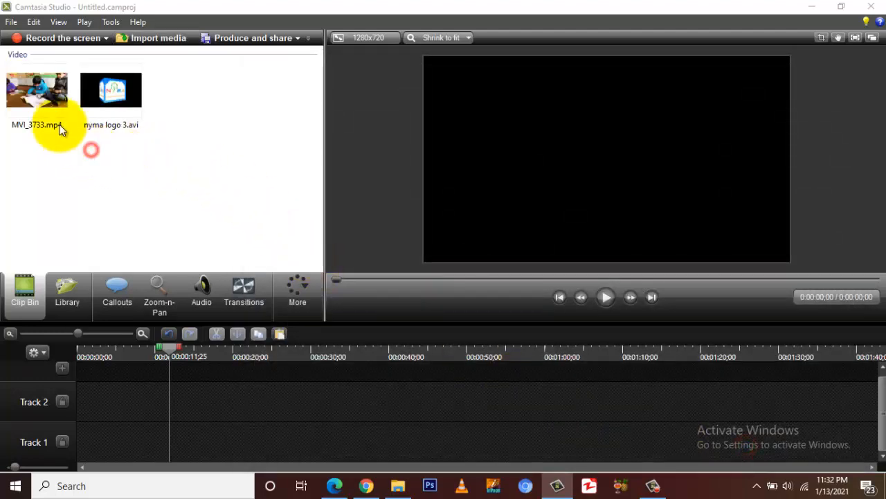
- Place MVI_3733.mp4 at the start of Track 1 and lower the clip's audio volume to near silence
left_click_drag(41, 119, 113, 371)
left_click_drag(91, 446, 67, 445)
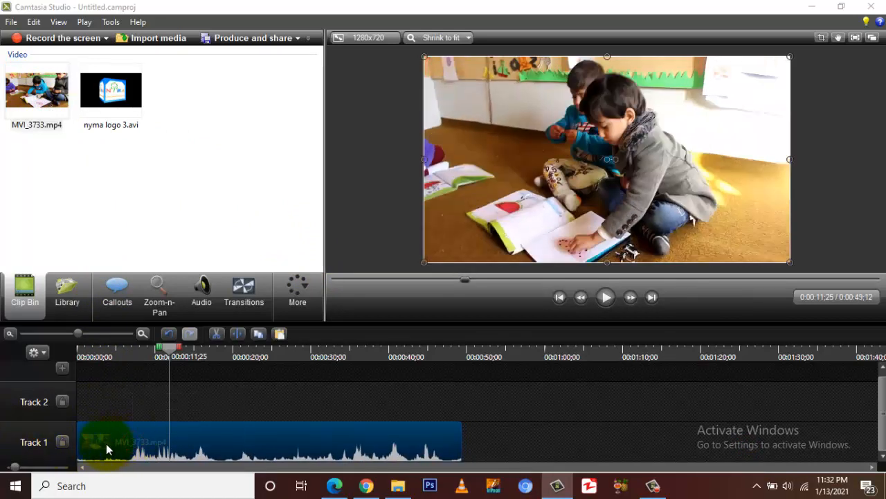
left_click(195, 296)
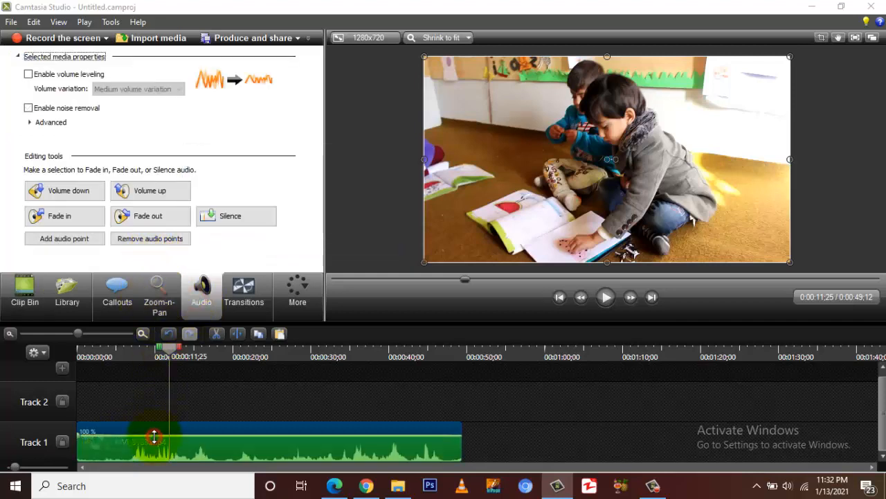
left_click_drag(154, 436, 151, 454)
left_click(122, 409)
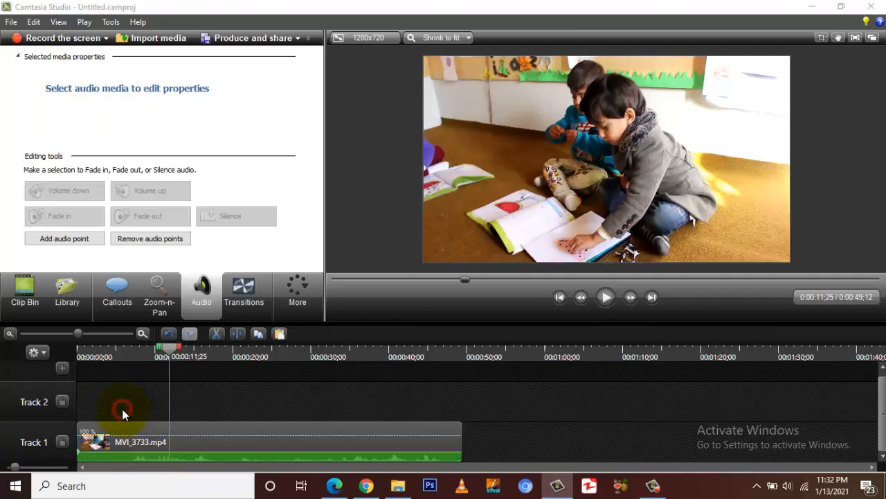
- Place nyma logo 3.avi at the start of Track 2, above the classroom video
left_click(33, 300)
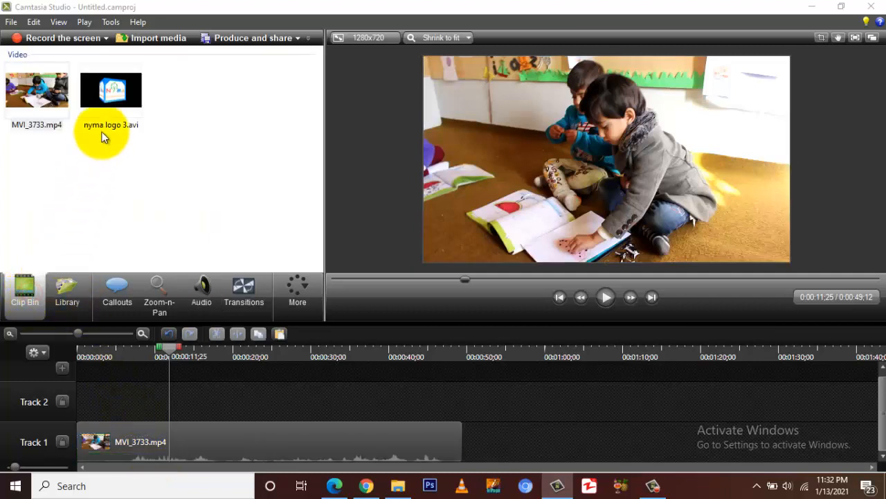
left_click_drag(110, 97, 102, 373)
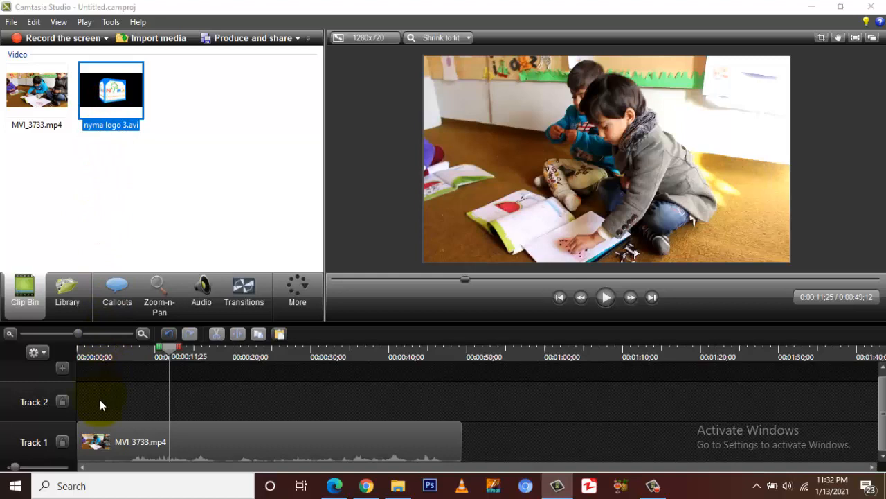
left_click_drag(100, 405, 81, 401)
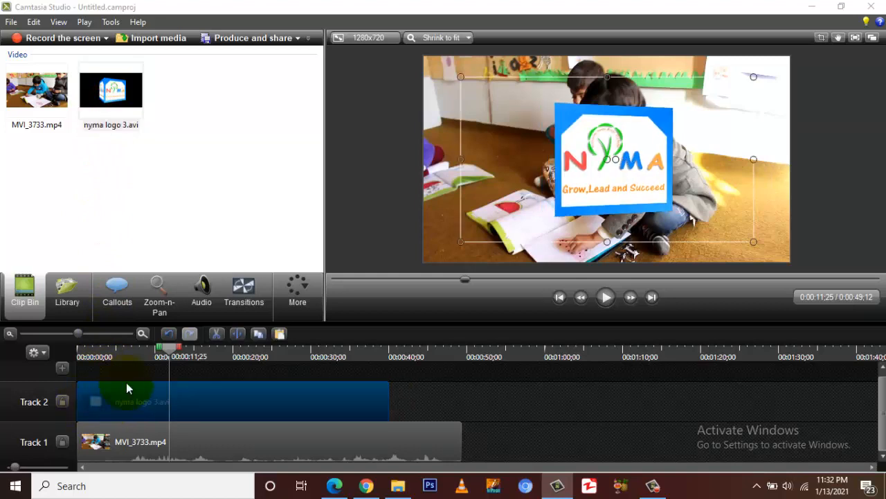
- Return the playhead to 0:00:00;00 and shrink the logo into the lower-left corner of the video frame
left_click_drag(171, 353, 245, 354)
left_click_drag(178, 355, 67, 367)
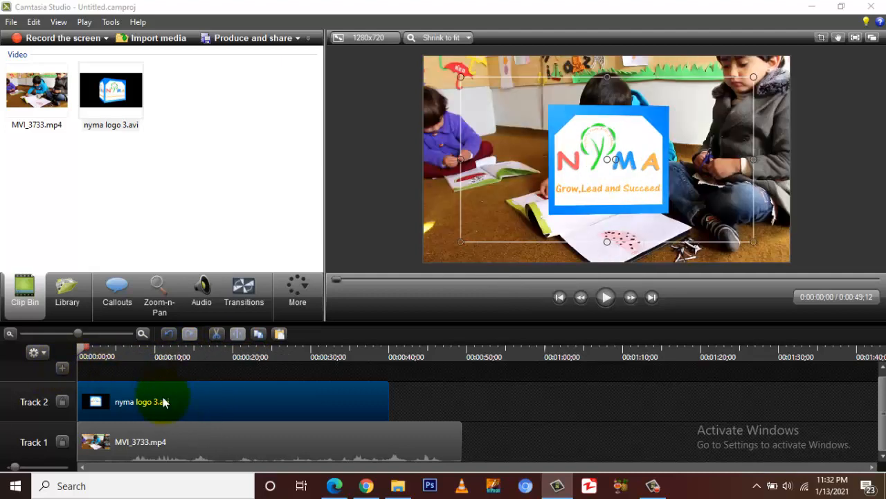
left_click(162, 402)
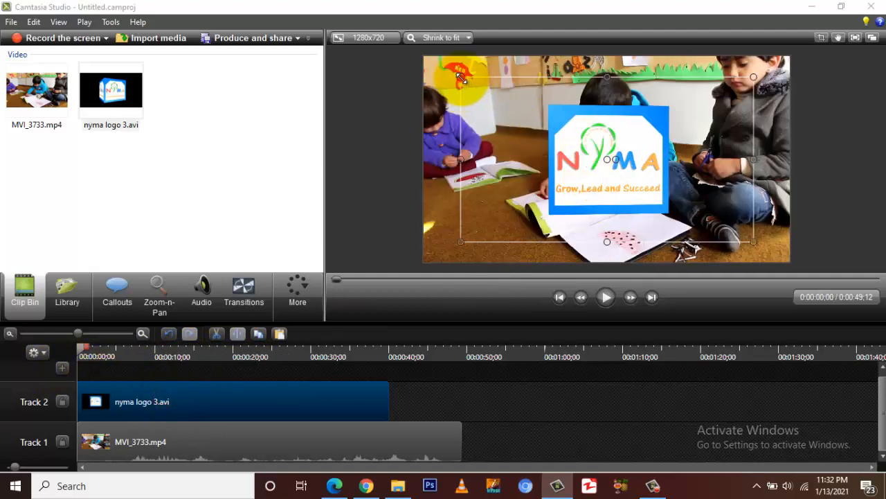
left_click_drag(460, 78, 424, 238)
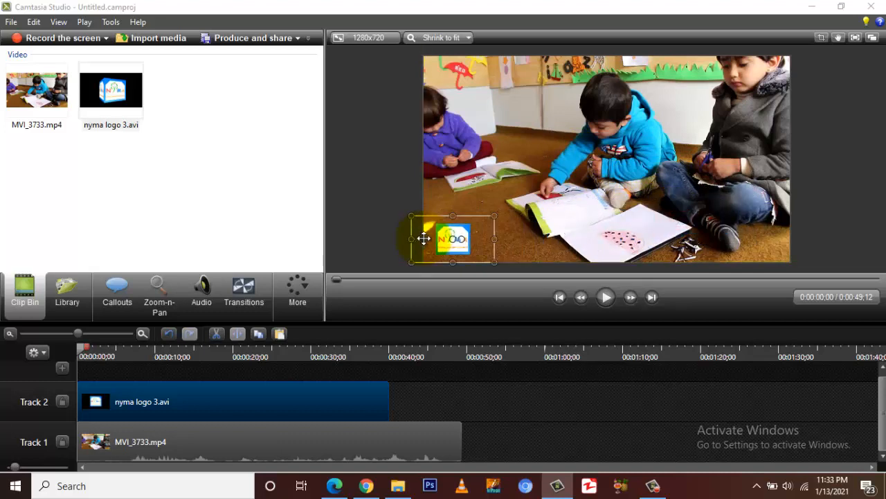
- Copy the resized nyma logo 3.avi clip on Track 2 and paste a duplicate into the timeline
left_click(308, 395)
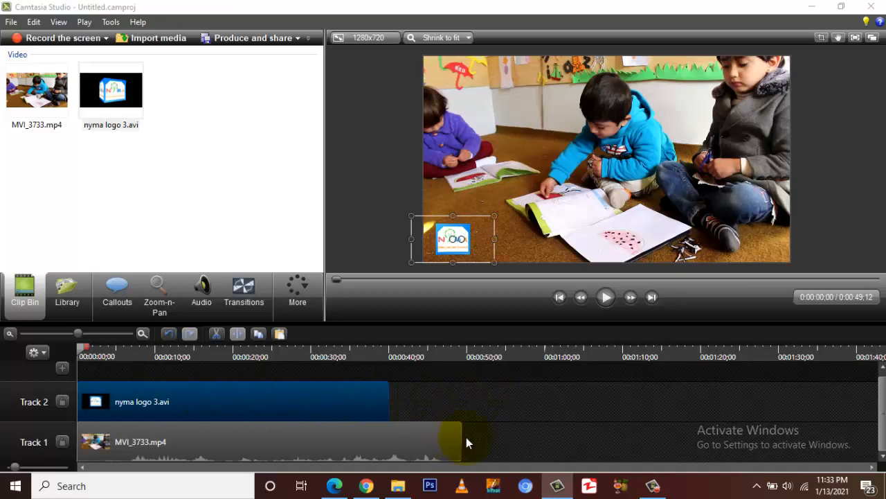
left_click(328, 403)
right_click(328, 402)
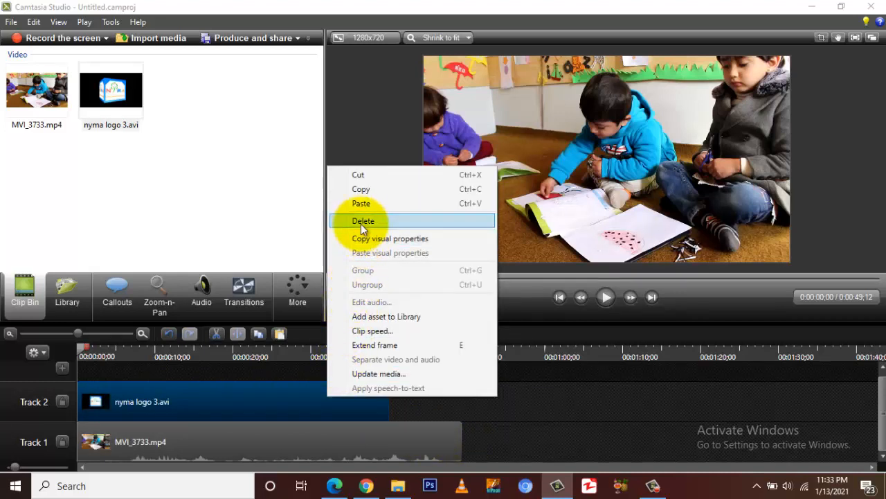
left_click(361, 194)
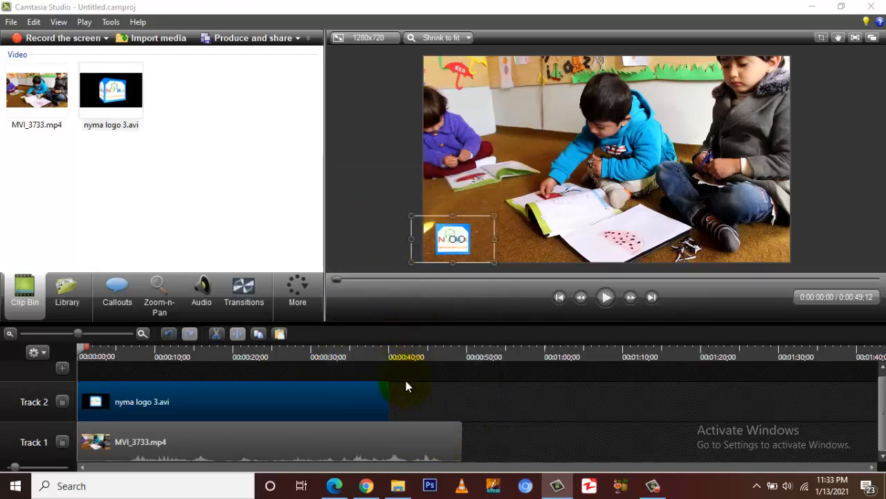
right_click(405, 394)
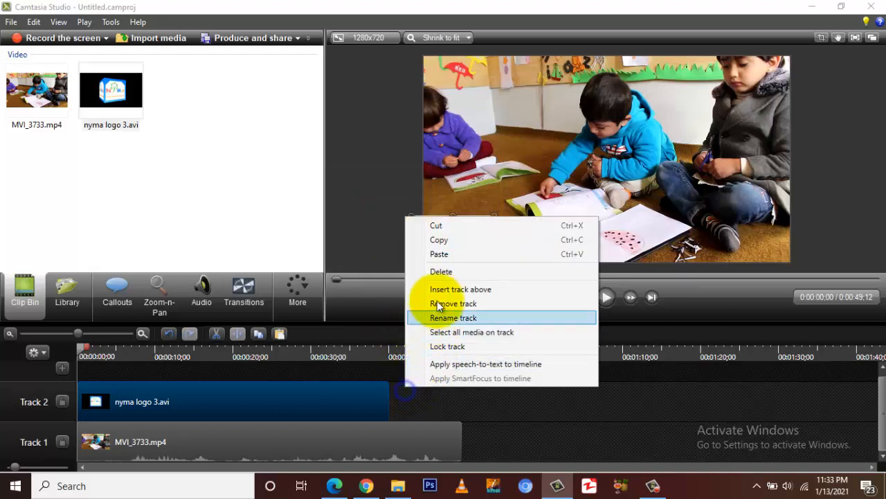
left_click(431, 251)
- Place the duplicate logo clip directly after the original on Track 2 and trim its end to match MVI_3733.mp4, for a duration of 00:00:09;09
left_click_drag(360, 374, 646, 427)
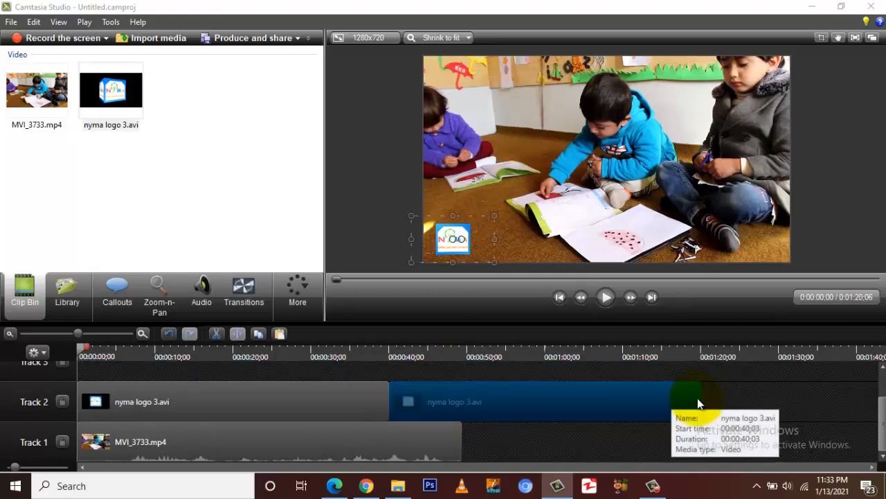
left_click_drag(698, 398, 461, 407)
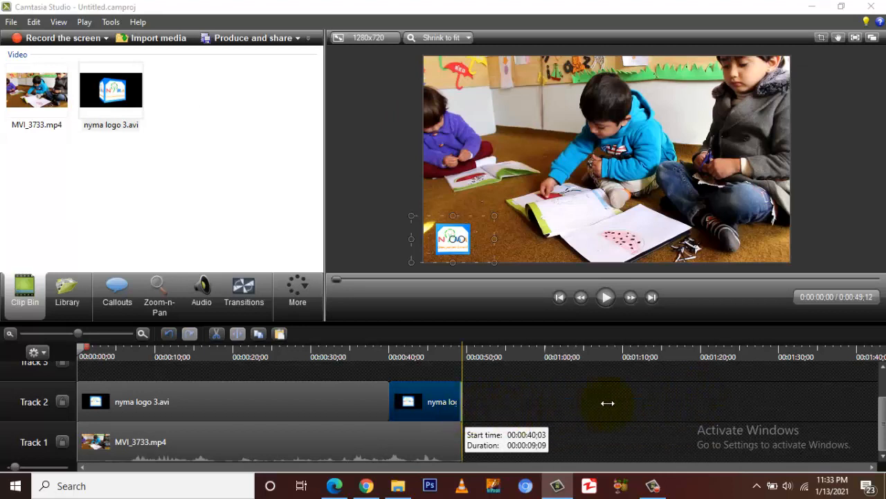
left_click_drag(607, 403, 462, 401)
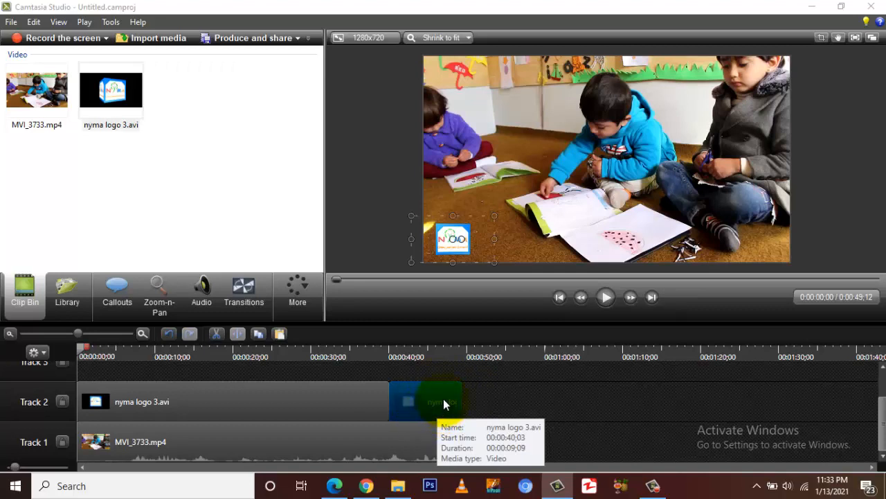
- Start producing the video with the MP4 only (up to 720p) preset and continue to the save options
left_click(11, 21)
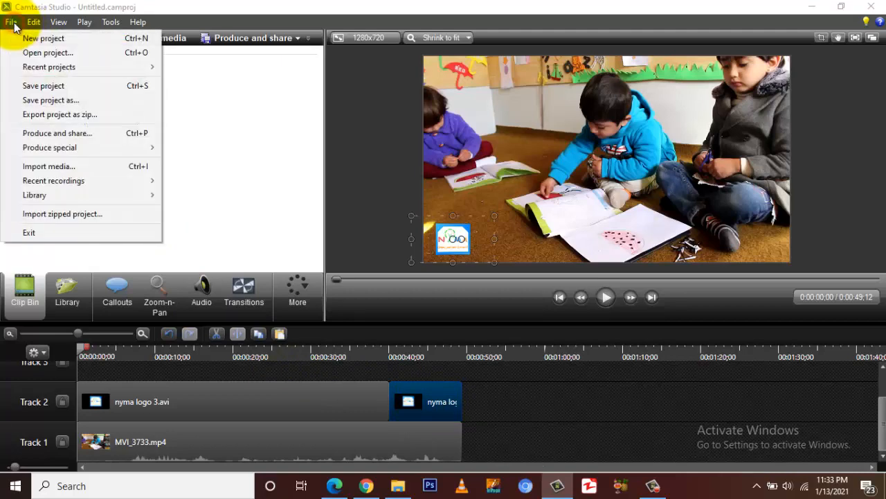
left_click(47, 132)
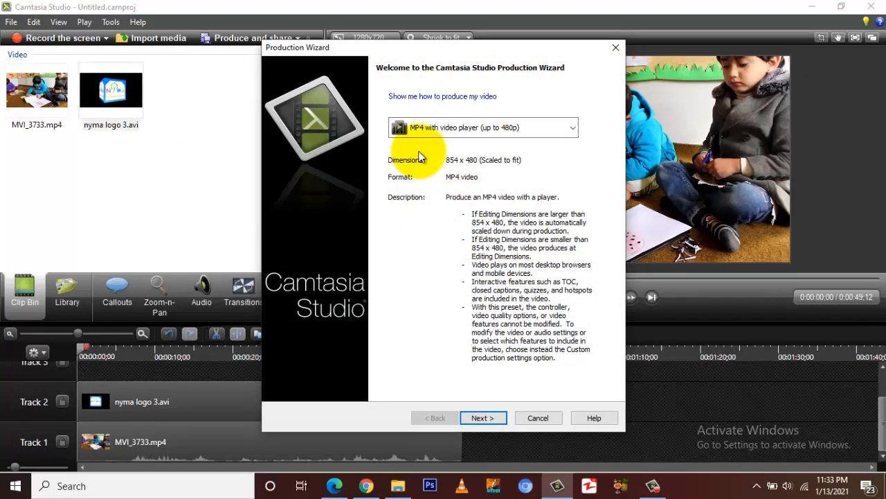
left_click(409, 127)
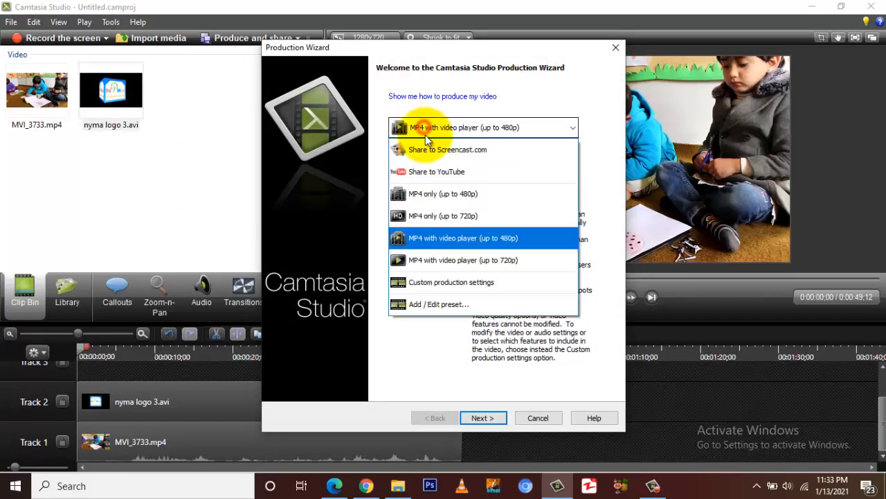
left_click(433, 215)
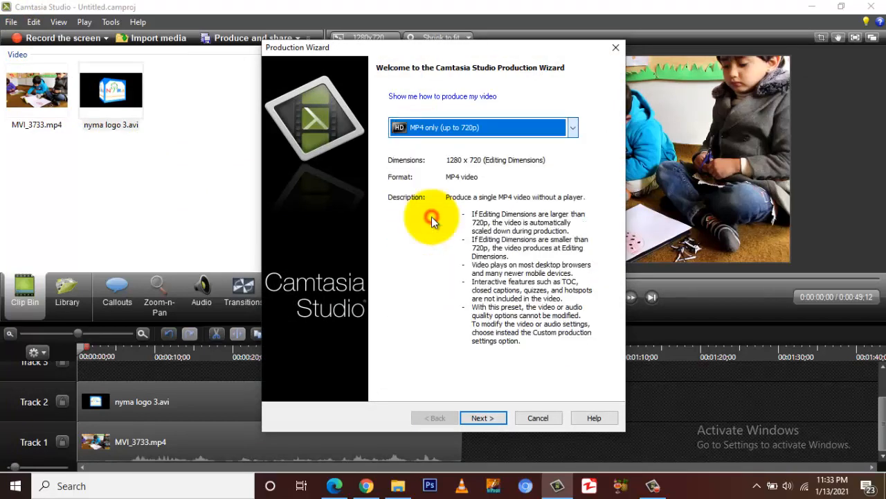
left_click(483, 418)
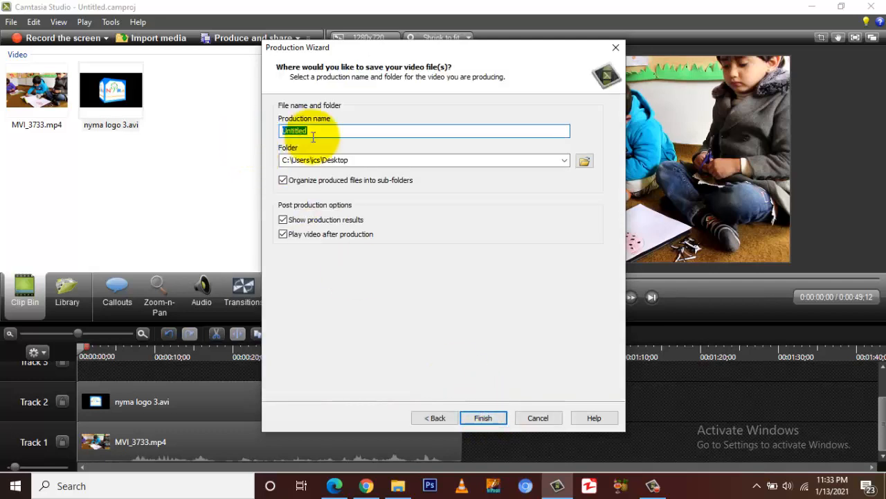
- Name the production animate, render it to the desktop folder, and close the production results
type("a")
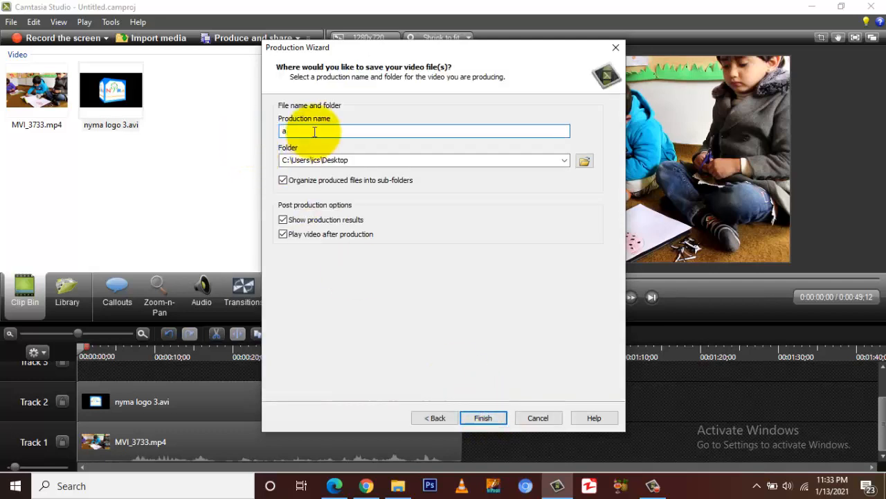
type("nima")
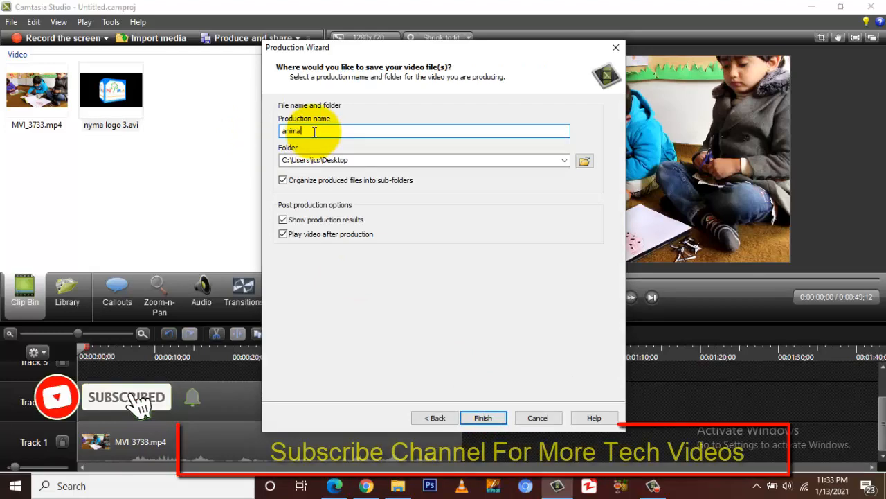
type("te")
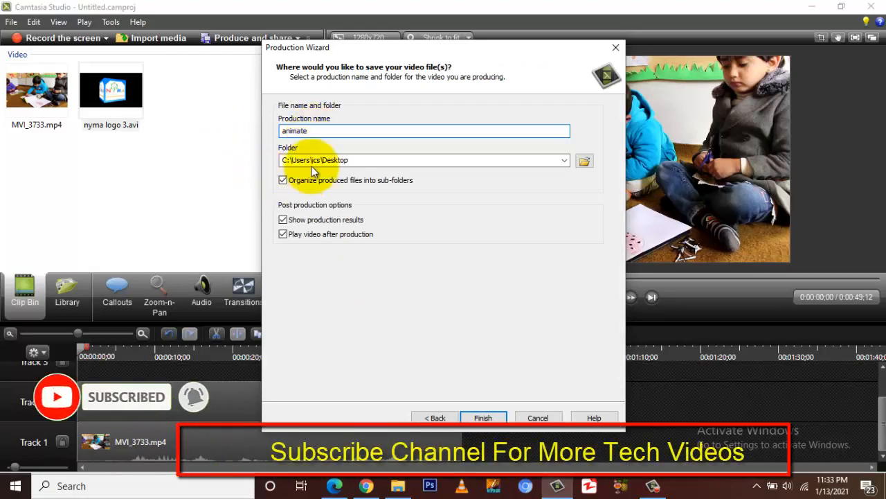
left_click(483, 419)
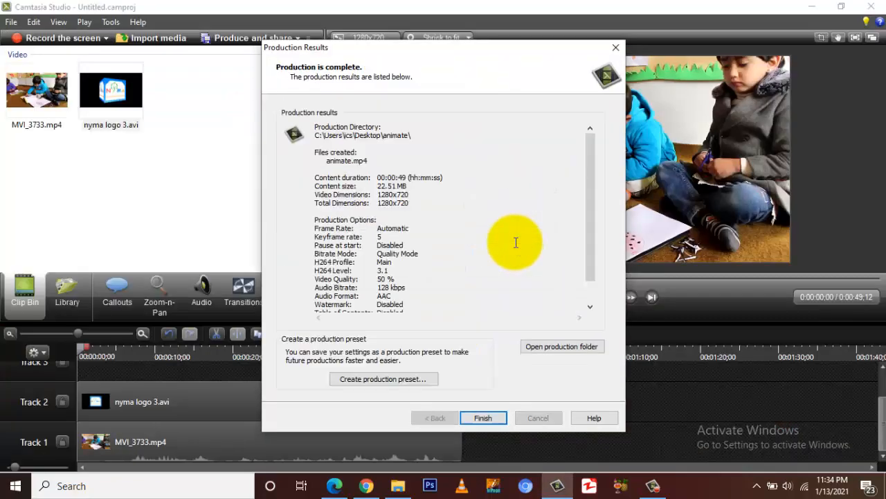
left_click(480, 420)
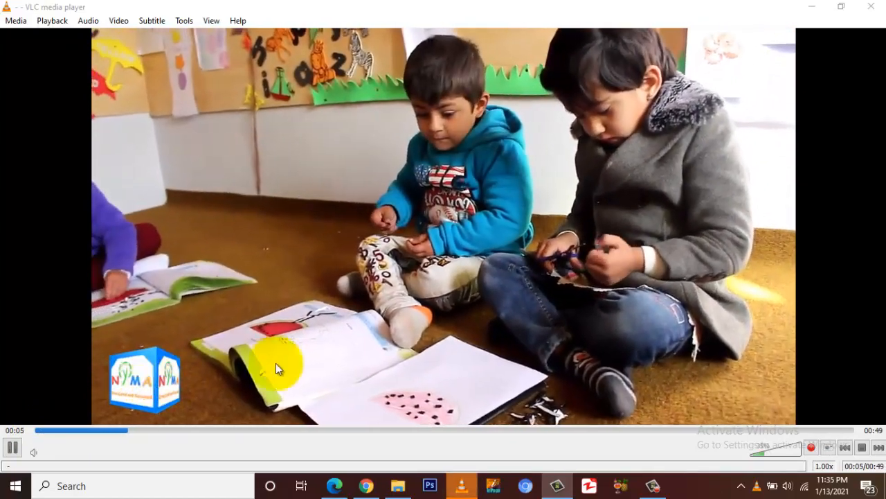
- Skip the produced video's playback to about 00:43 to check the logo near the end, and pause it
left_click(750, 429)
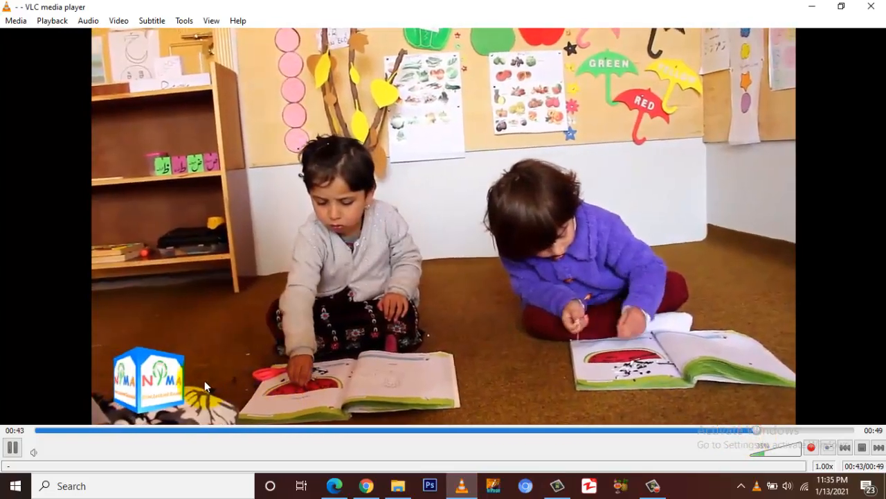
left_click(14, 446)
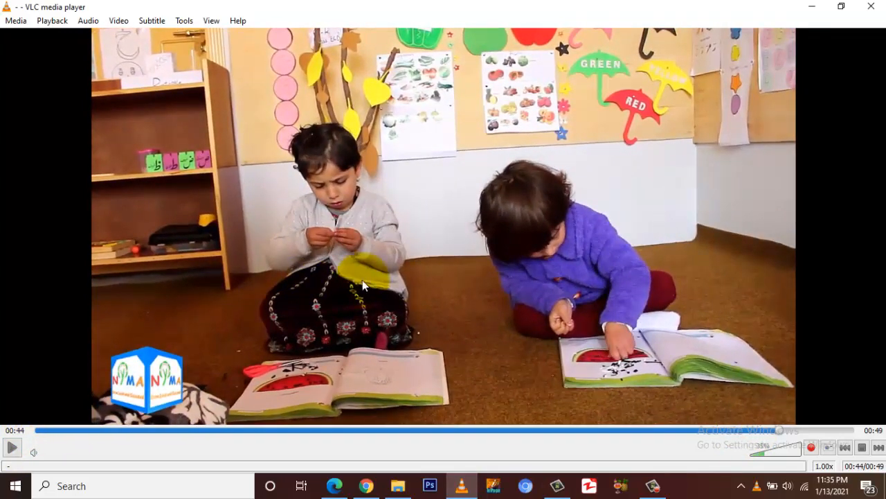